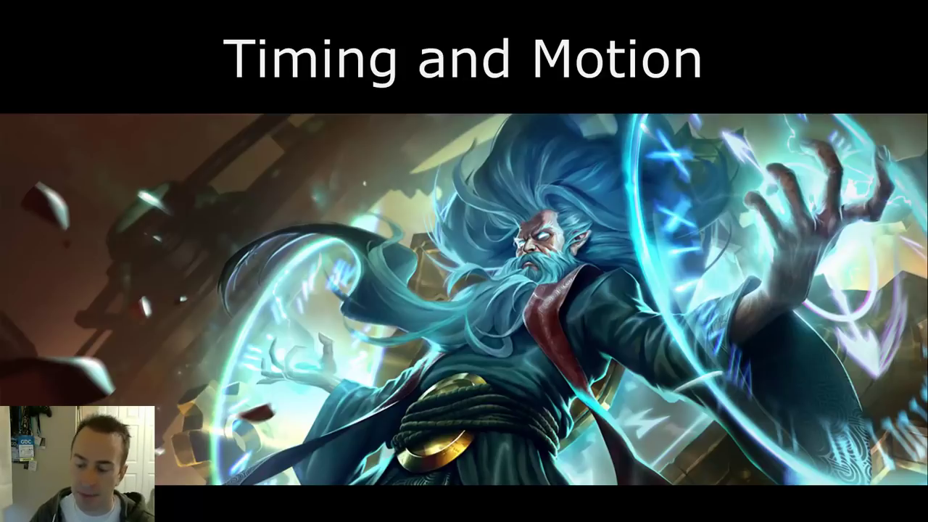
# Advance past the Section VI Timing title to slide 32, The Importance of Timing in VFX
pyautogui.press('Right')
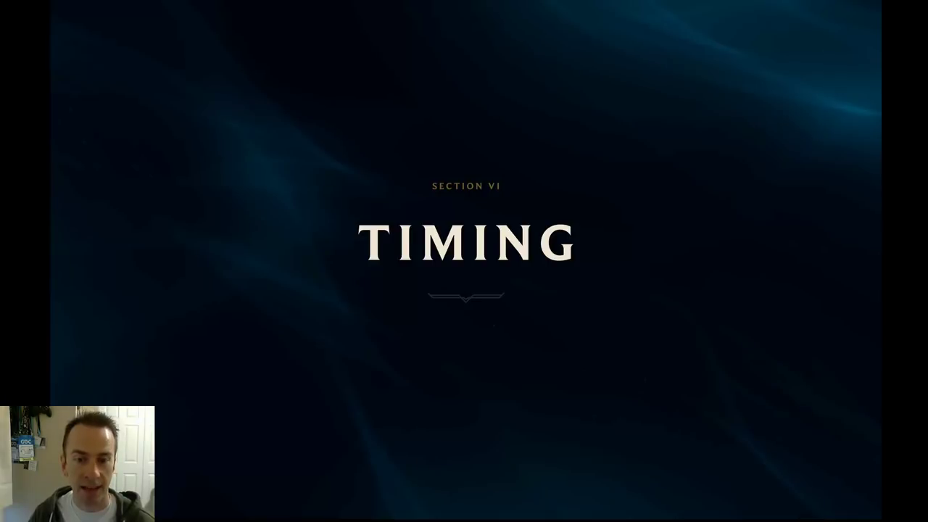
pyautogui.press('Right')
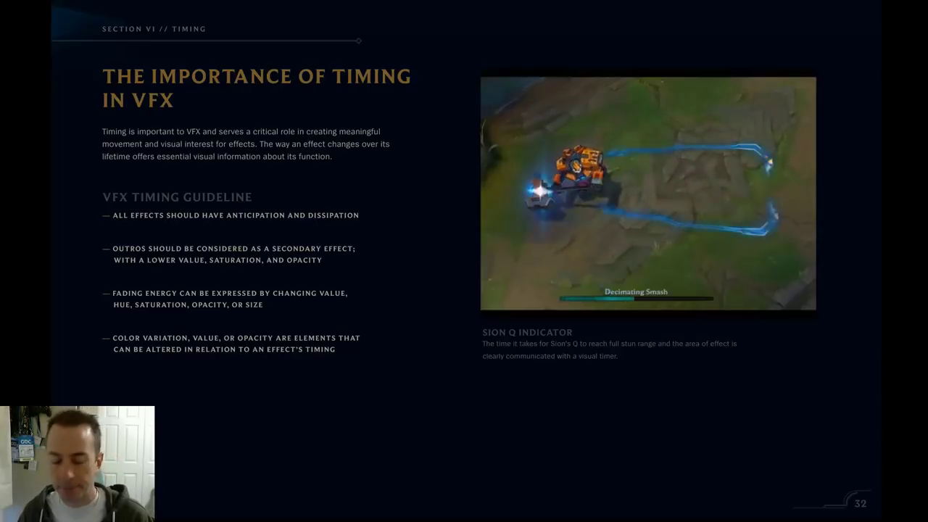
# Step through slides 33–35 and back, settling on slide 34, Animating Accurate Movement
pyautogui.press('Right')
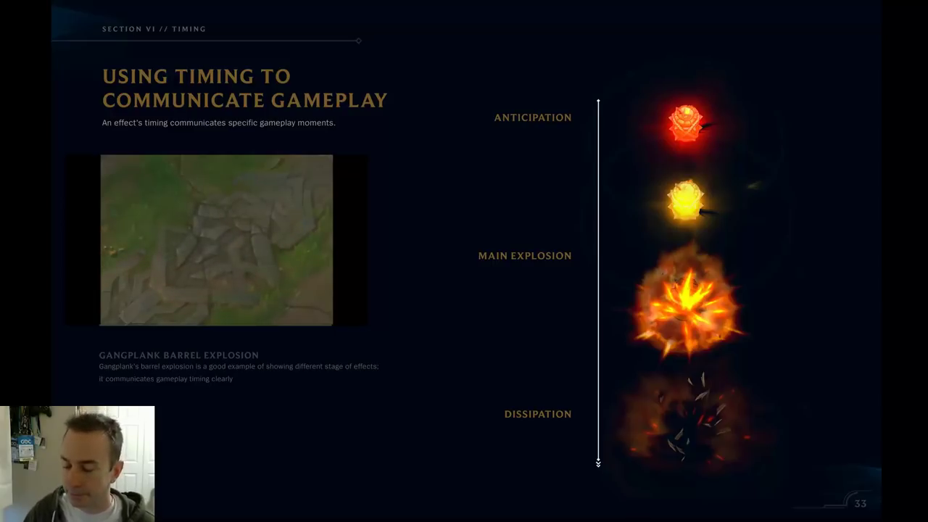
pyautogui.press('Right')
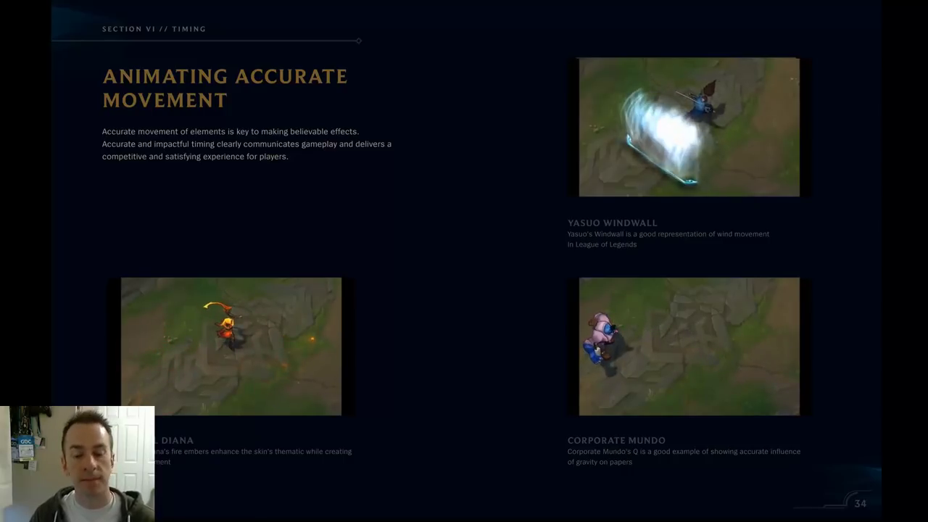
pyautogui.press('Right')
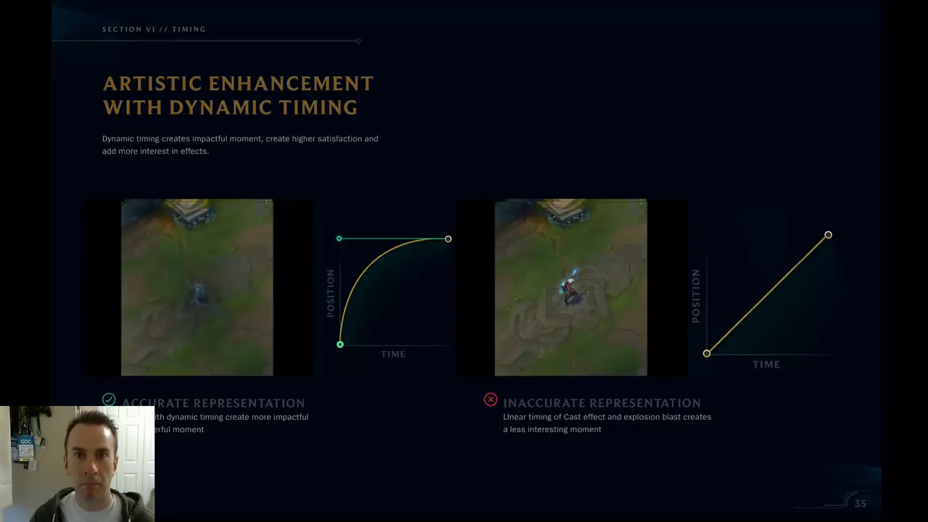
pyautogui.press('Left')
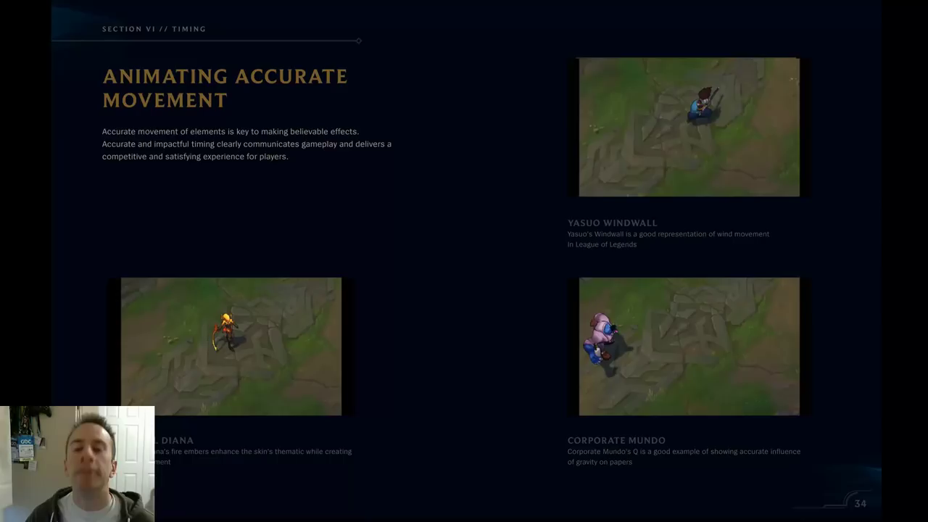
pyautogui.press('Left')
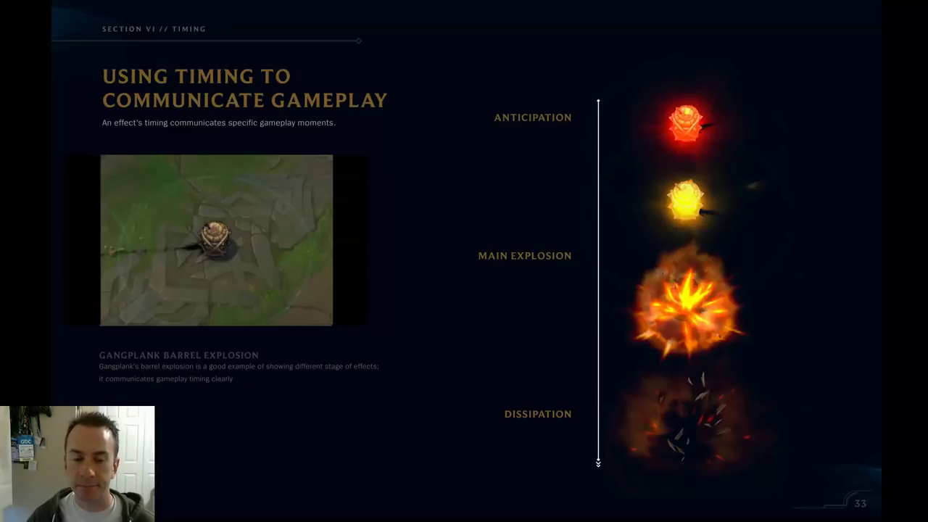
pyautogui.press('Right')
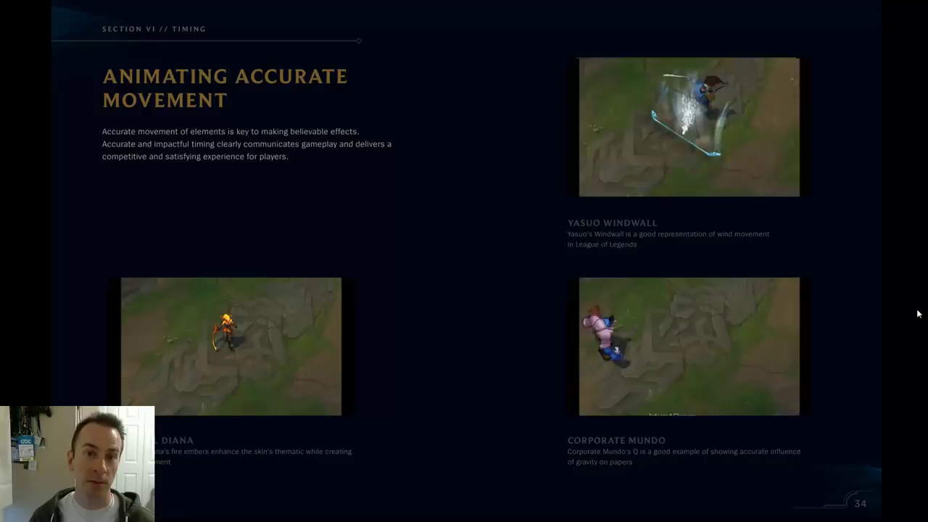
# Show slide 35, Artistic Enhancement with Dynamic Timing, with its dynamic-versus-linear clips
pyautogui.press('Right')
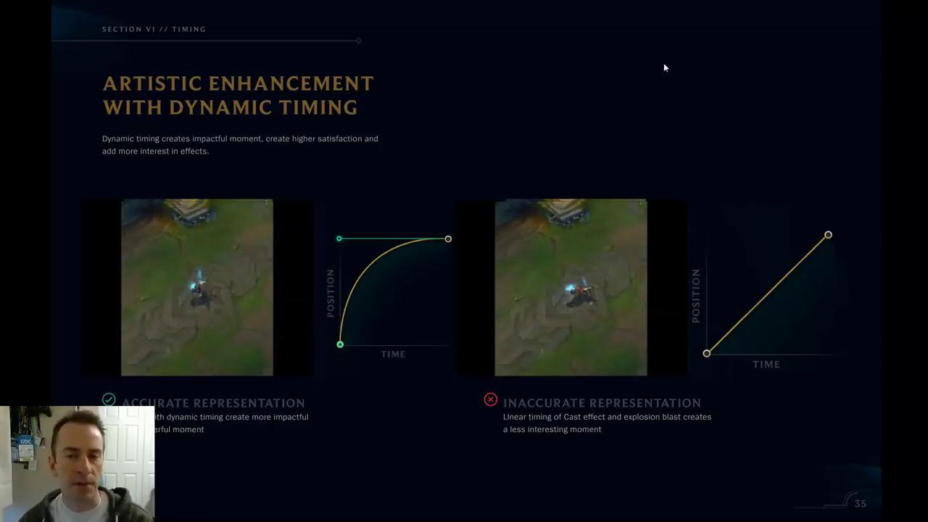
# Show slide 36, Reducing the Amount of Time Effects Stay on Screen, with its Syndra W clips
pyautogui.press('Right')
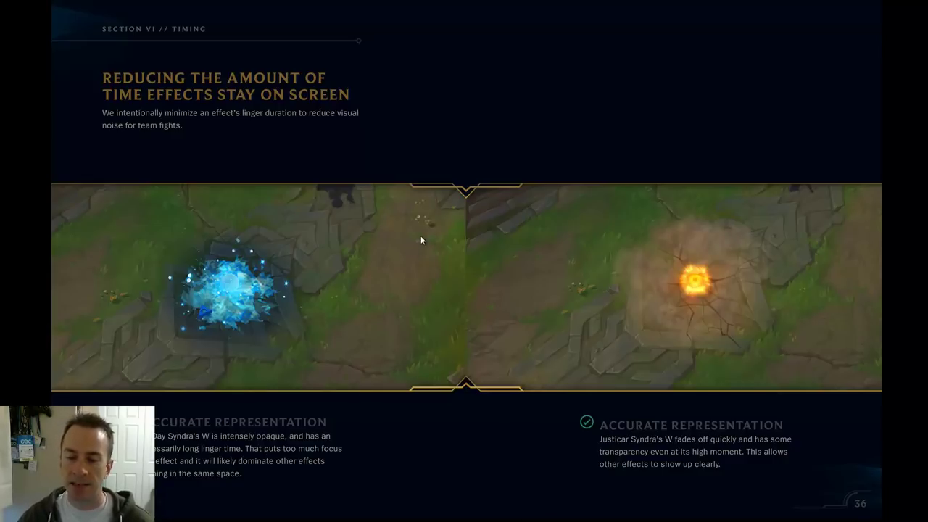
# Show the 'Four (of the 12) Principles of Animation' slide with its Position-versus-Time graph
pyautogui.press('Right')
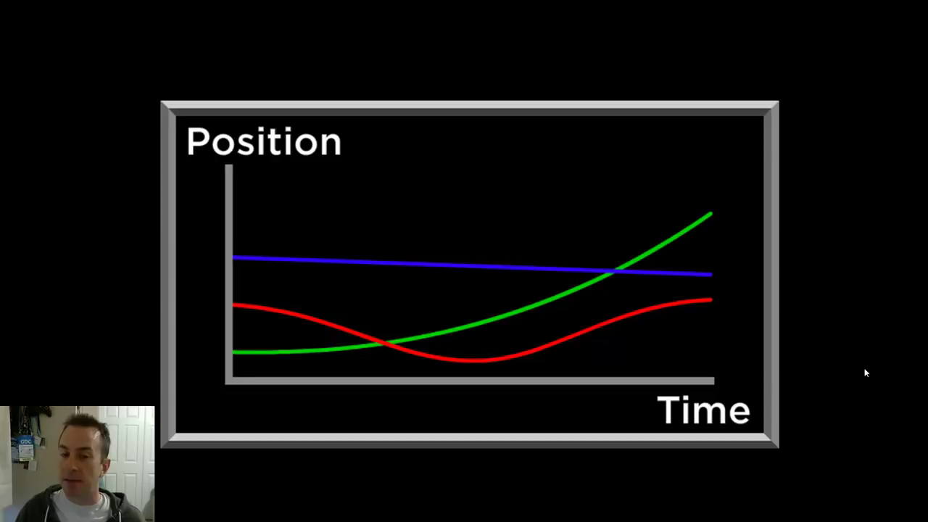
# Reveal velocity, scale, colour, rotational velocity and transparency curves, then remaining properties over dimmed curves
pyautogui.press('Right')
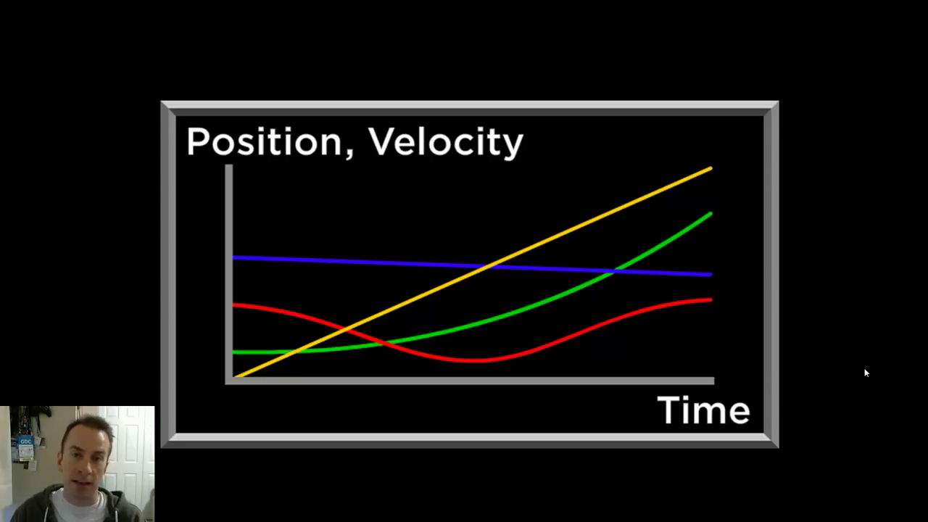
pyautogui.press('Right')
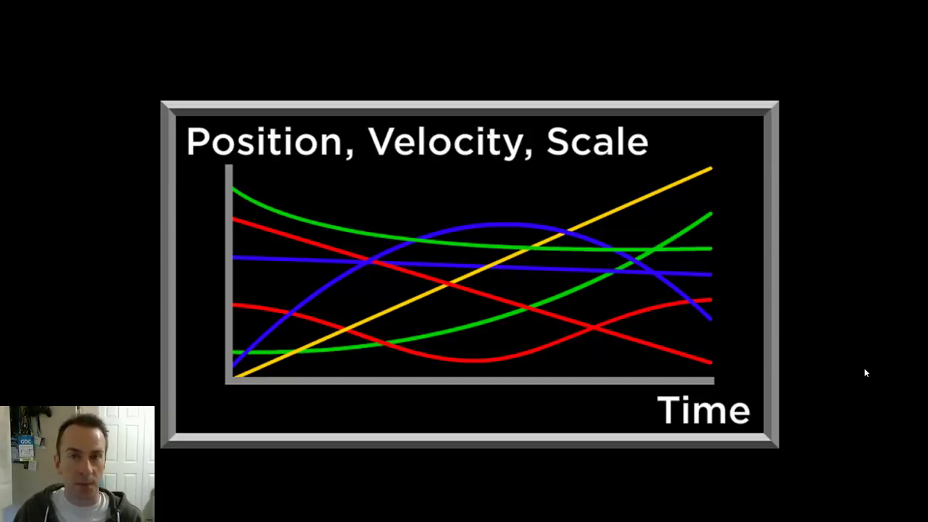
pyautogui.press('Right')
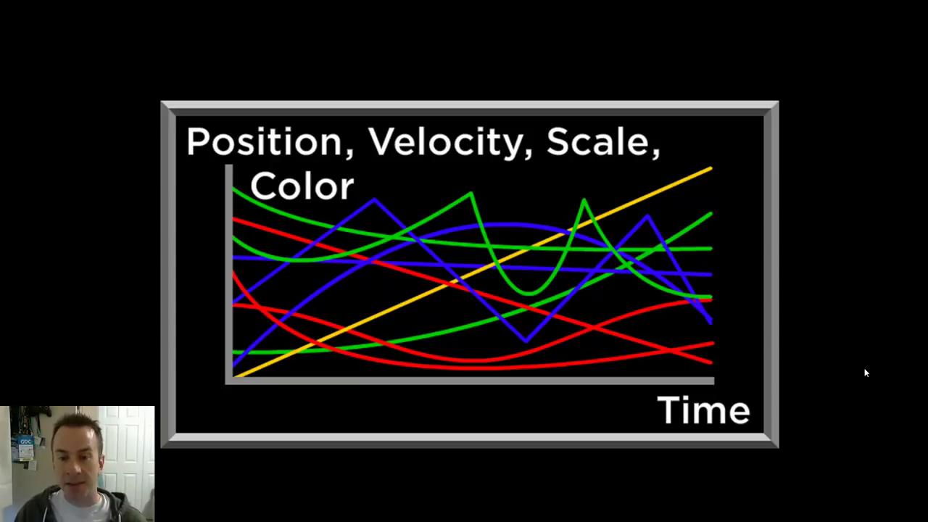
pyautogui.press('Right')
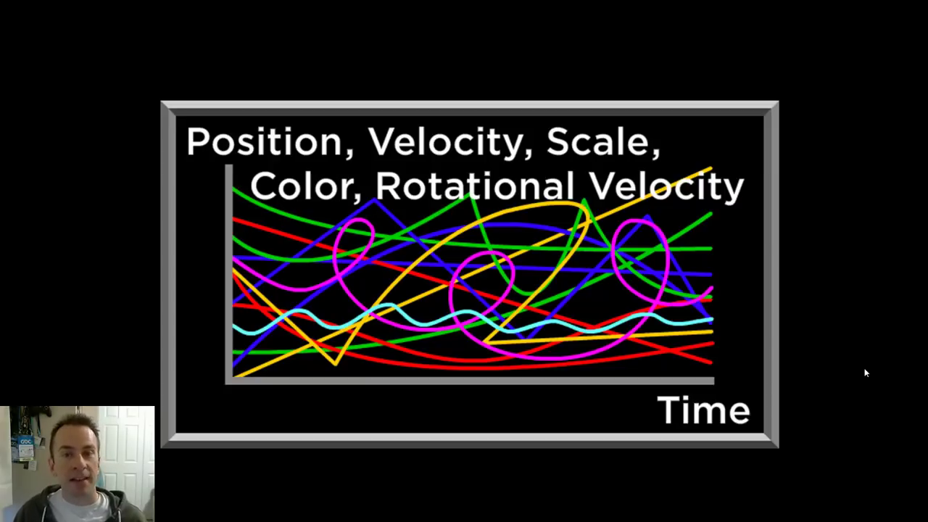
pyautogui.press('Right')
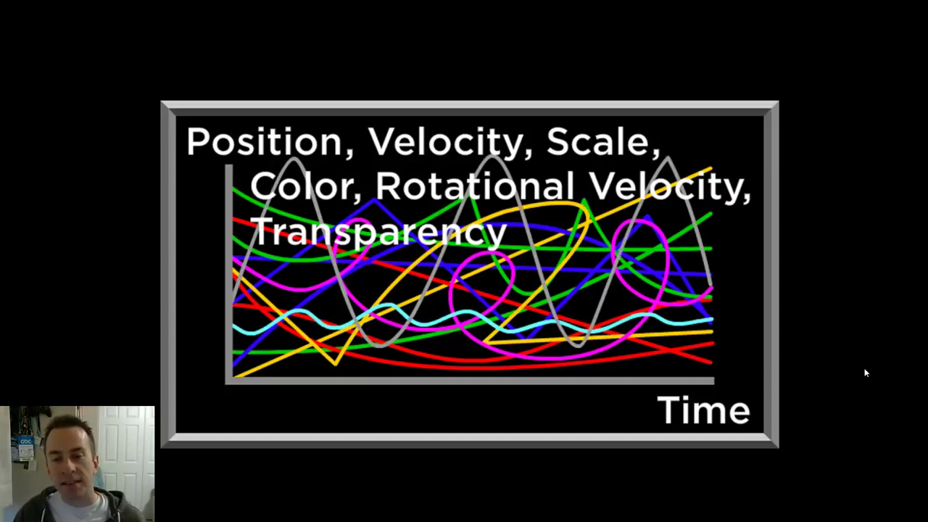
pyautogui.press('Right')
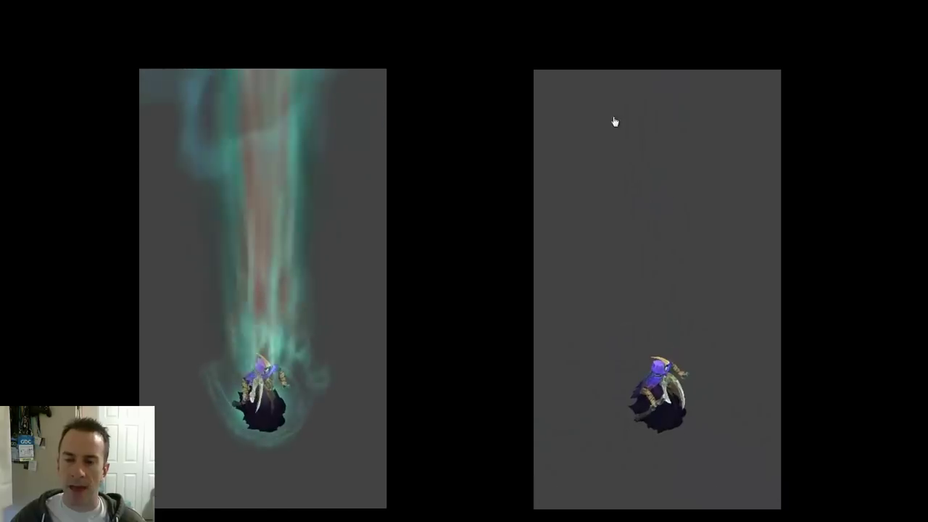
pyautogui.moveTo(124, 225)
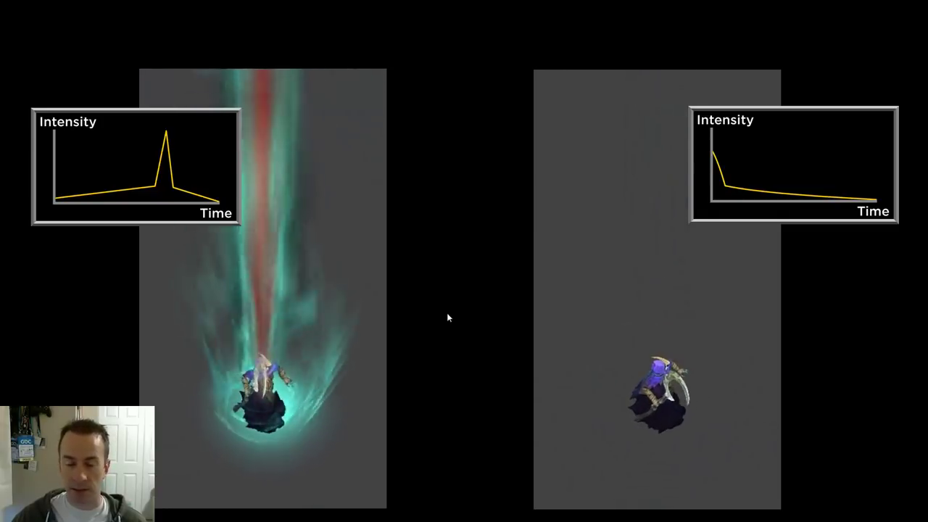
pyautogui.moveTo(124, 451)
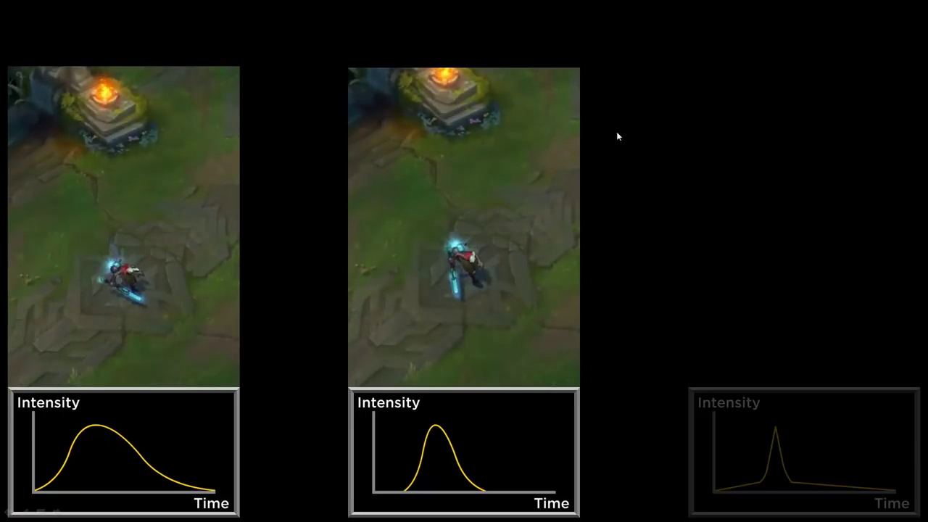
# Reveal the third clip's spike curve, leaving only the first clip highlighted
pyautogui.click(616, 131)
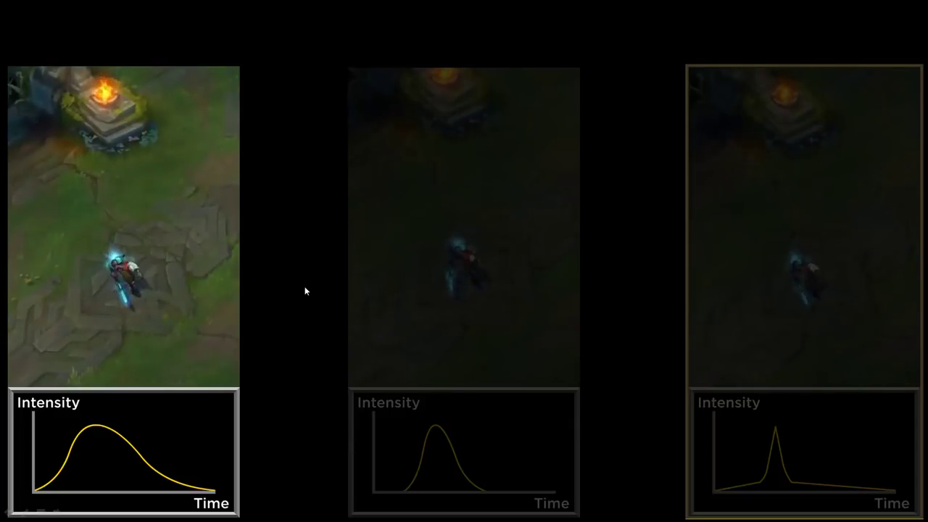
# Play the middle game clip, highlighting it and its bell-shaped intensity curve
pyautogui.click(365, 355)
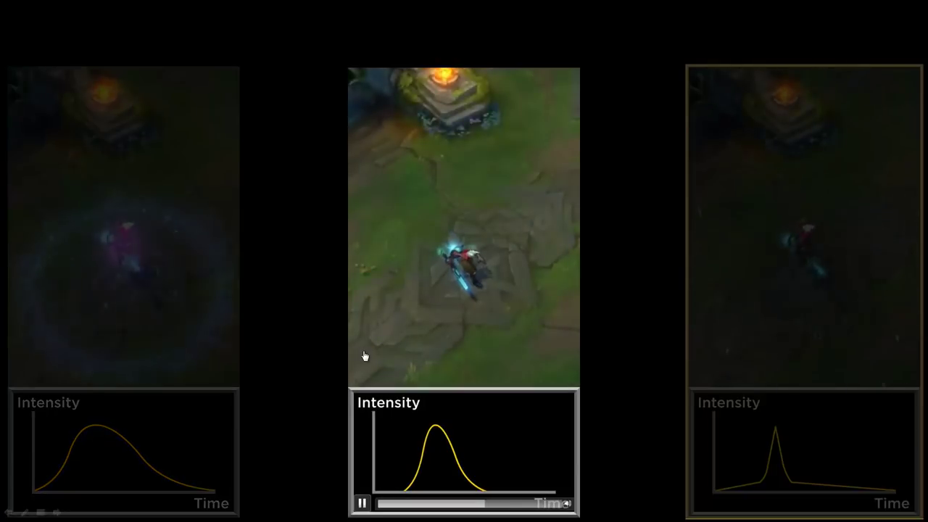